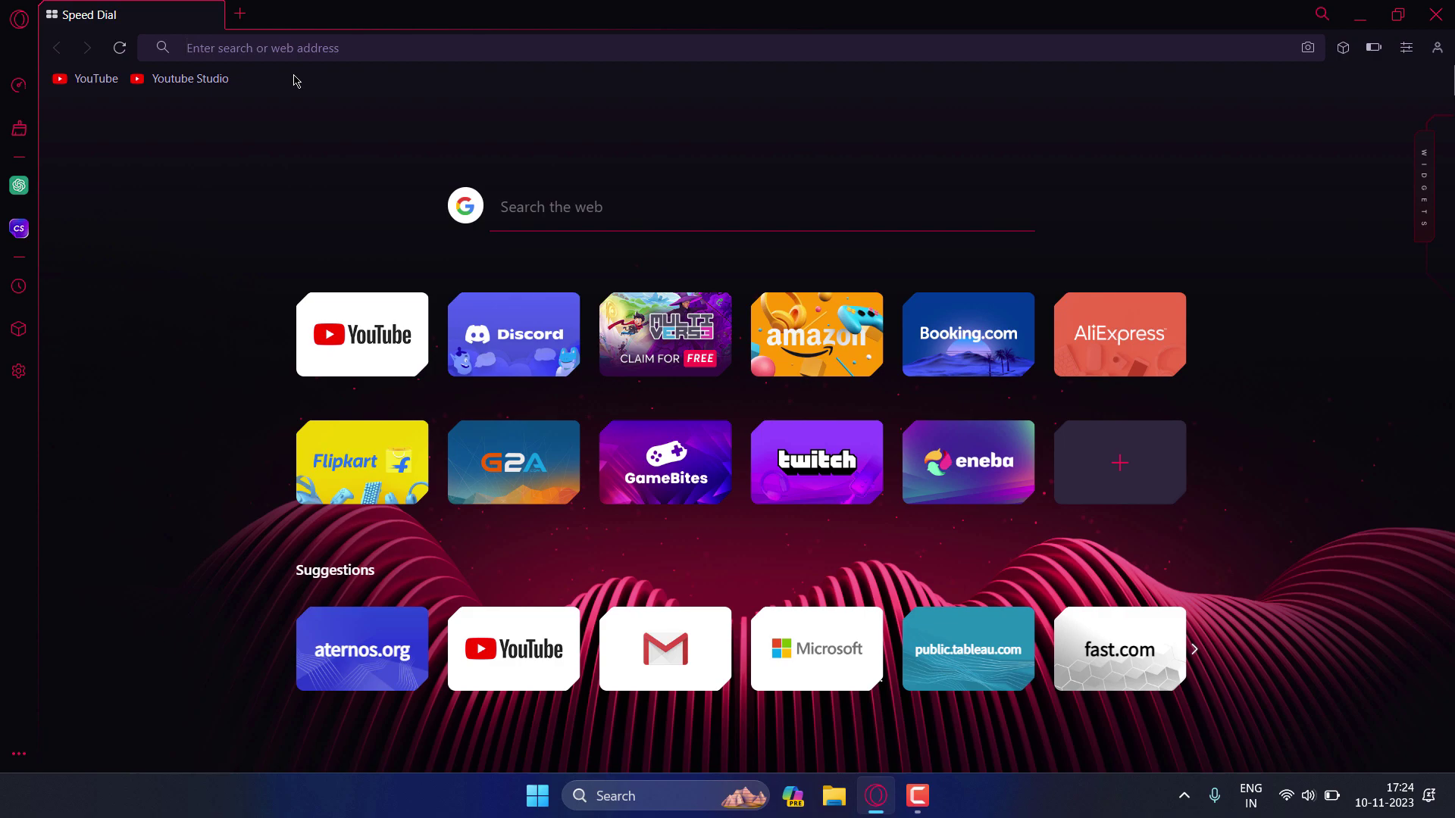
text(tabl)
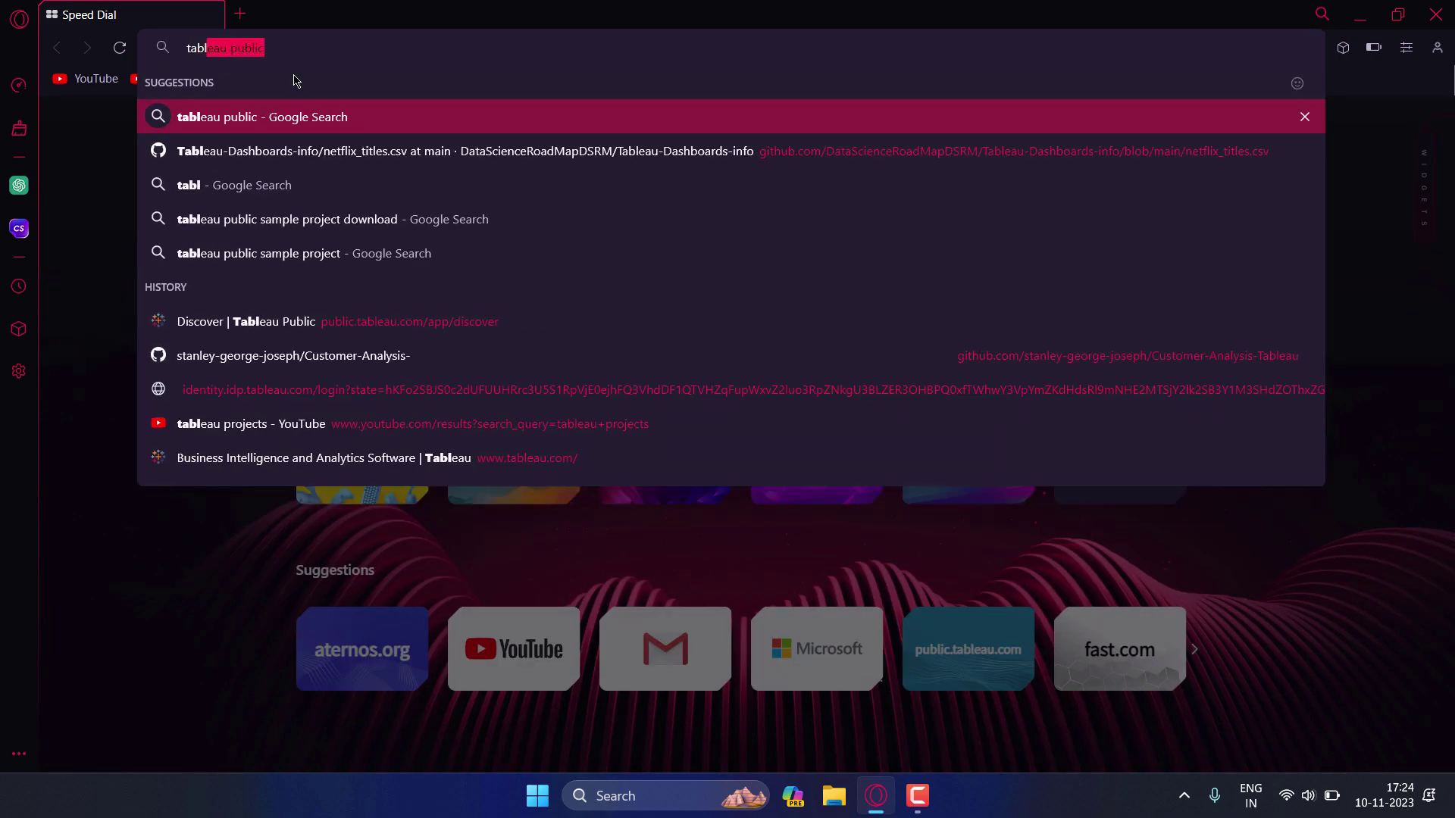
text(eu public)
Search for Tableau Public and go from Discover to the Desktop Public Edition download page.
key(Return)
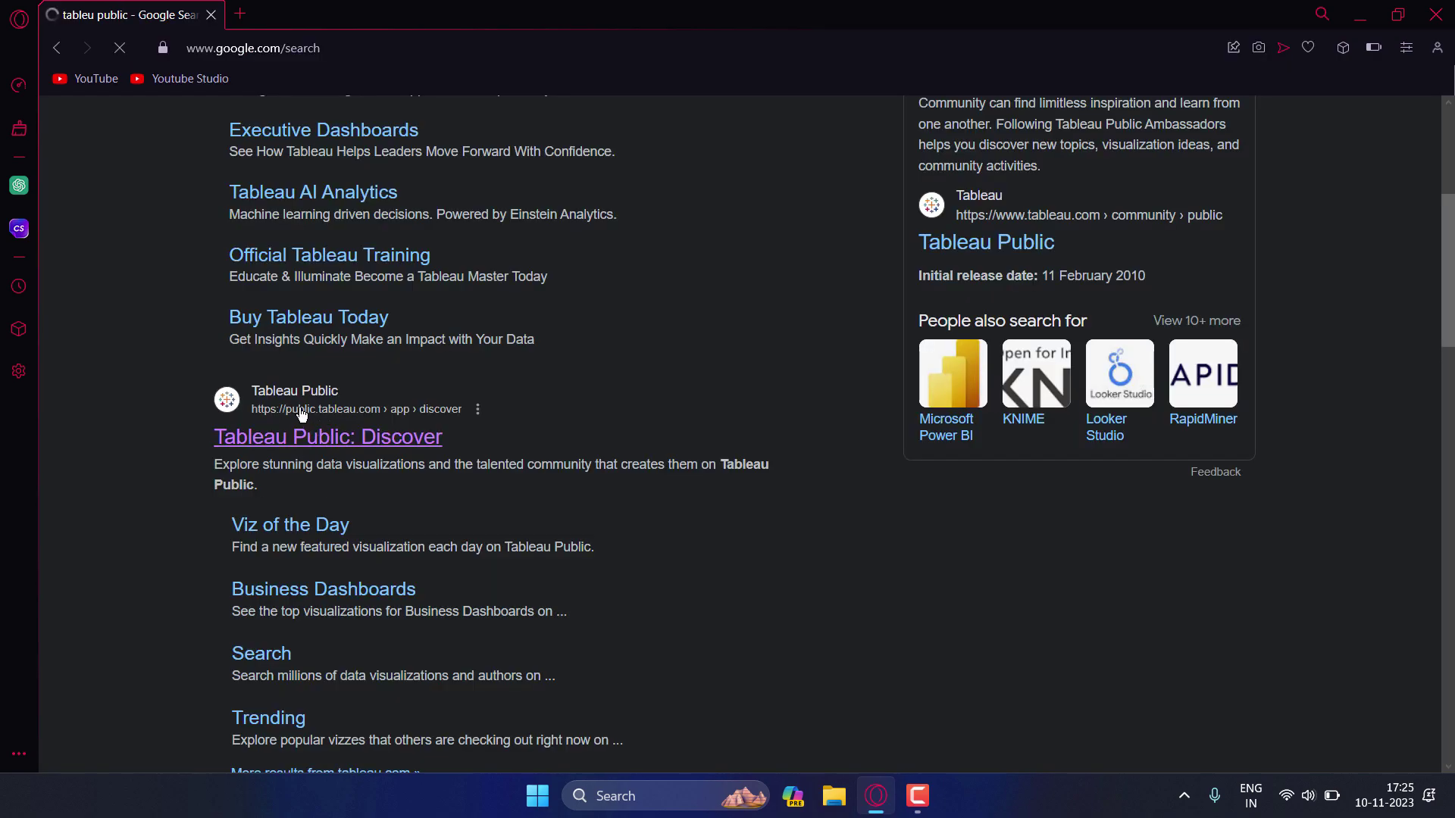
click(377, 439)
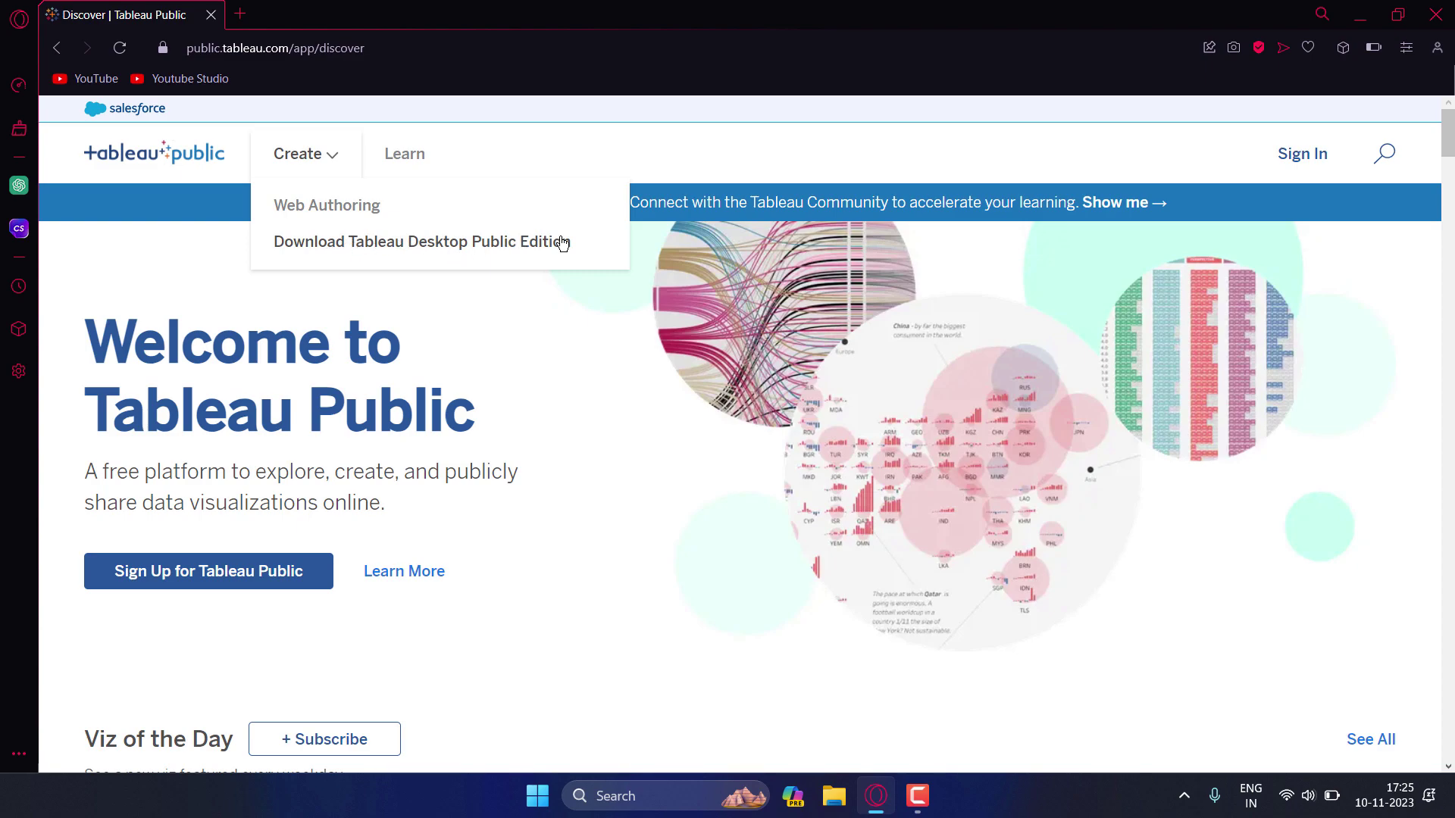
click(509, 244)
click(518, 48)
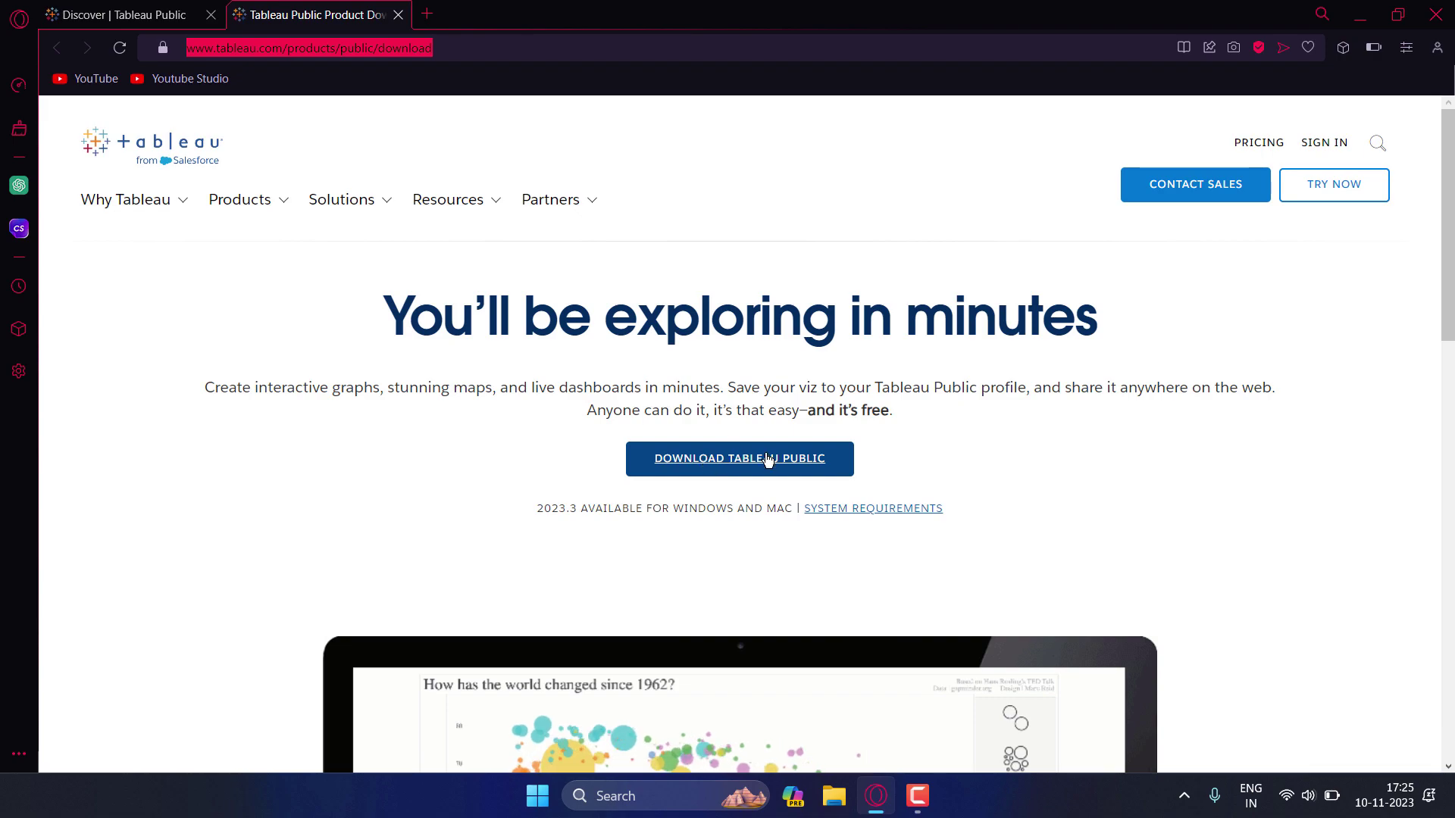
Fill the download registration form with autofilled name, email and country, and submit it.
click(711, 461)
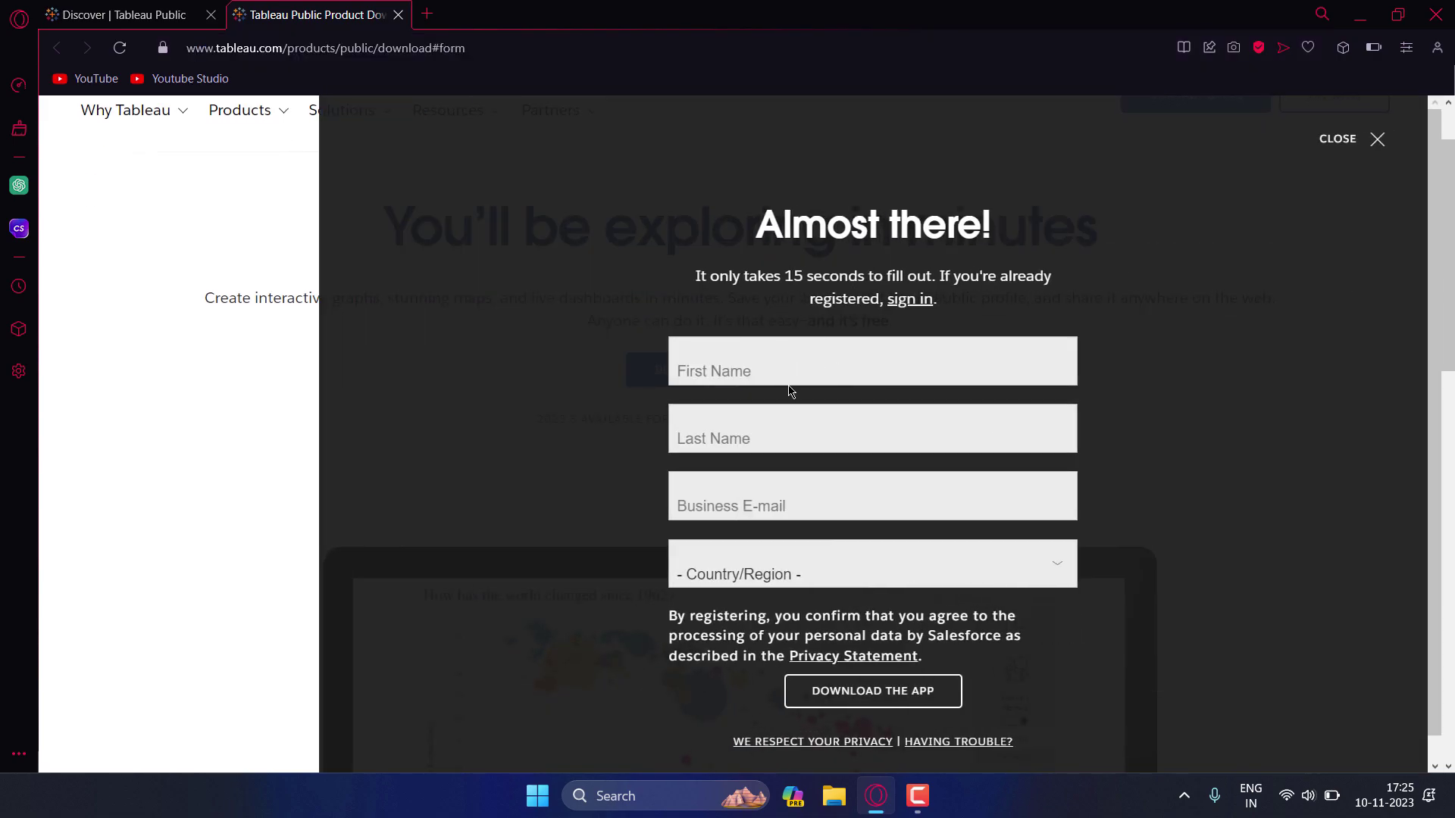
click(780, 367)
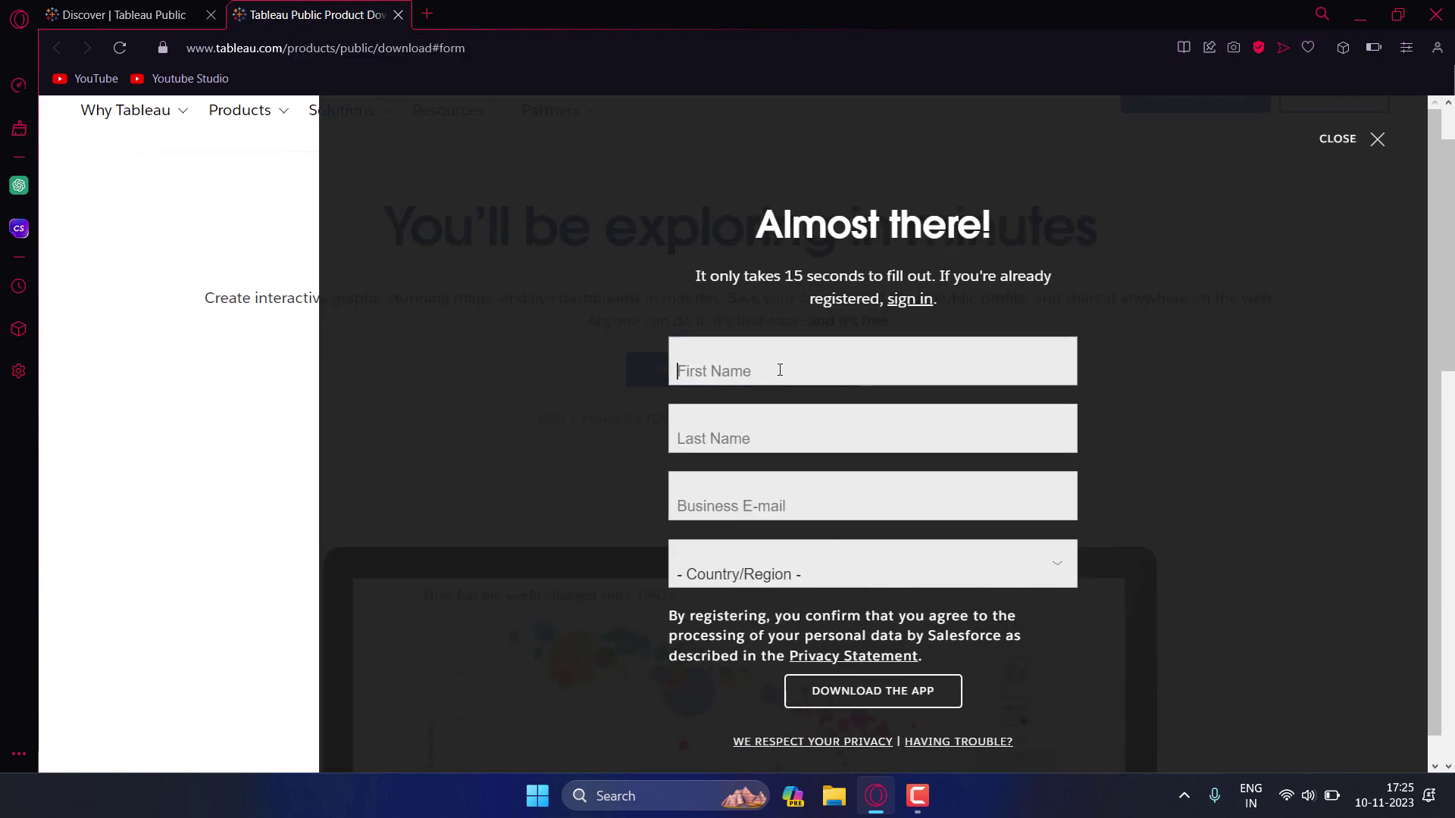
click(806, 426)
click(814, 441)
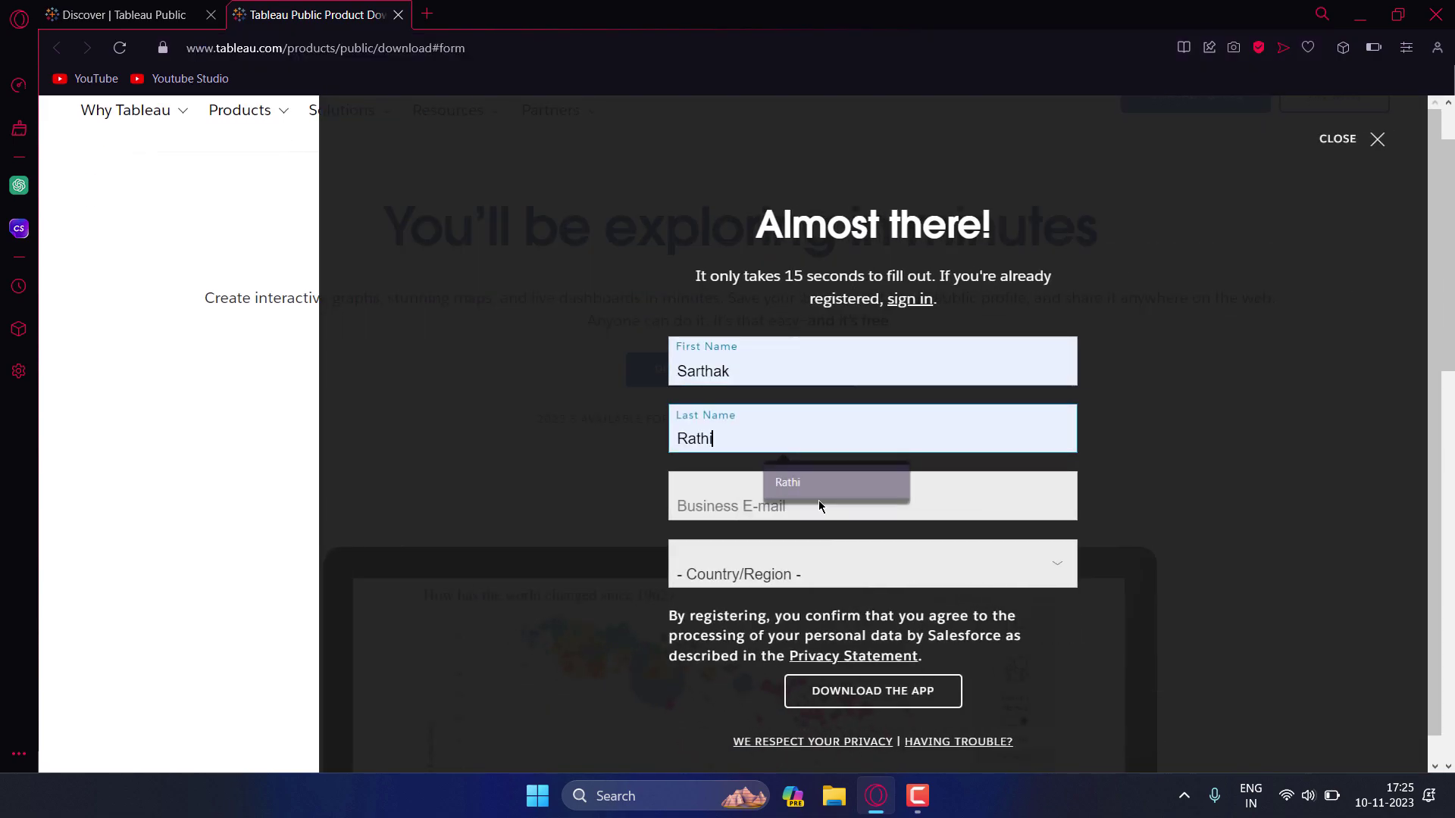
click(822, 483)
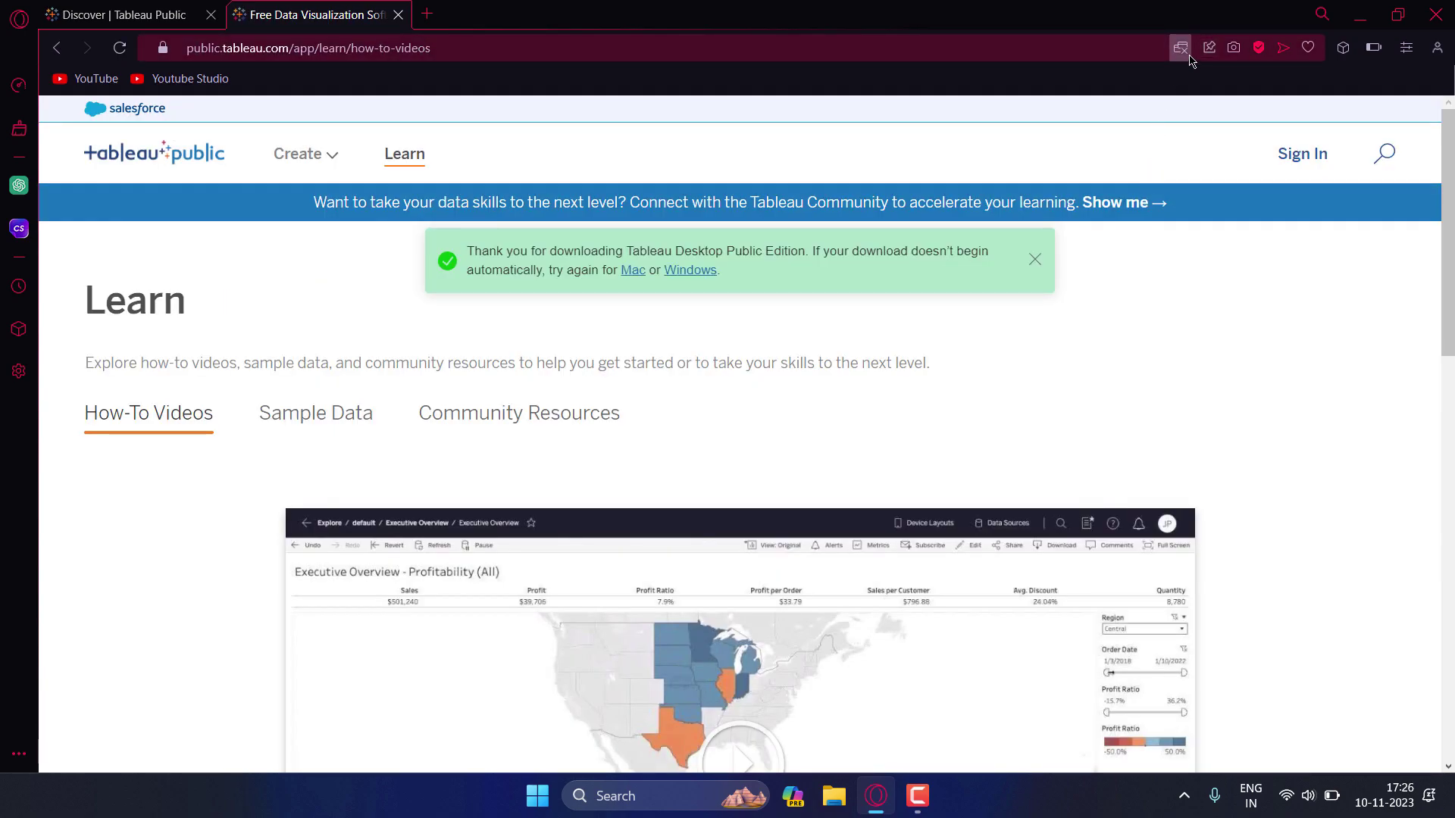
click(1181, 49)
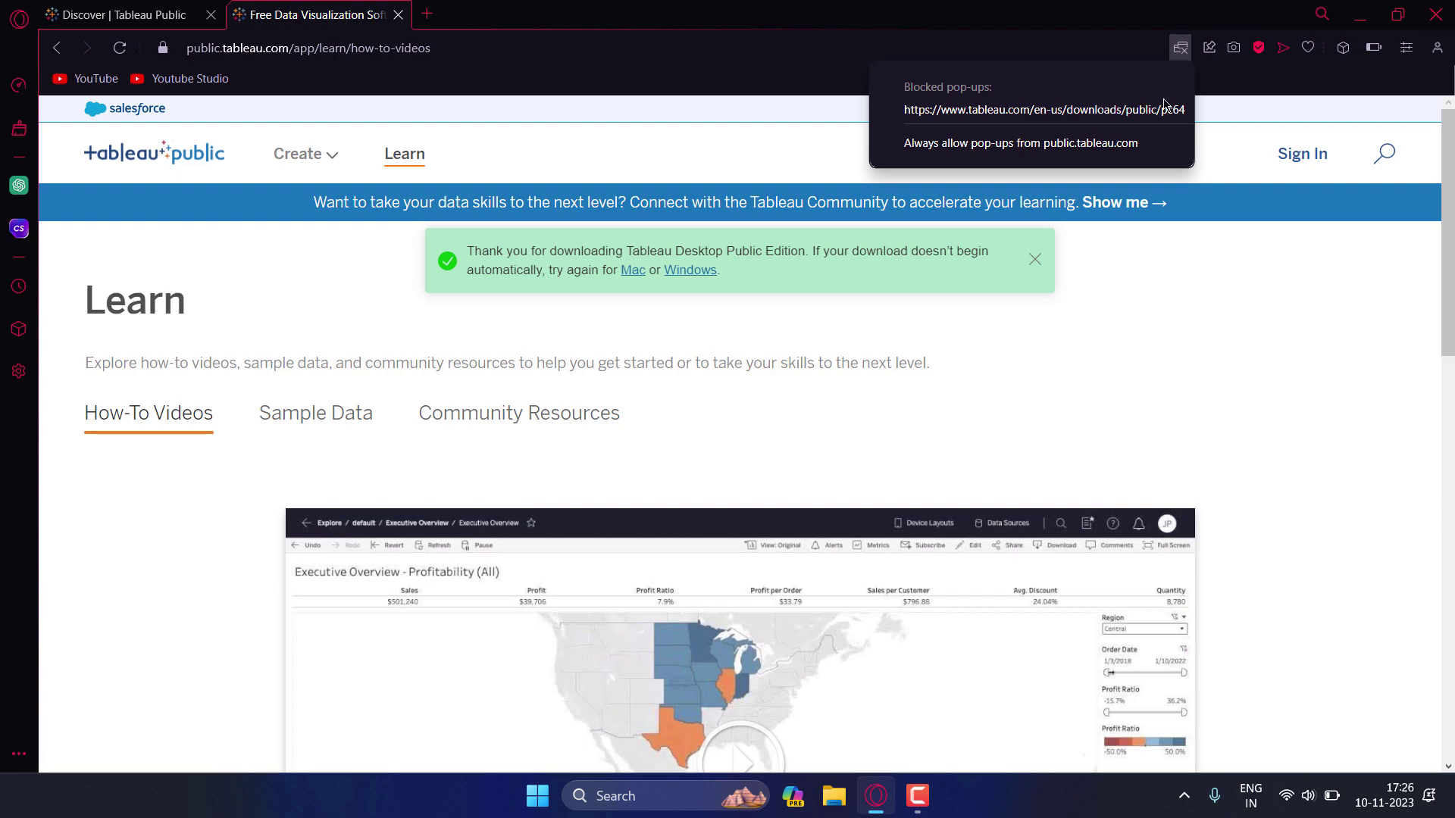
Allow the blocked pop-up and save TableauPublicDesktop-64bit-2023-3-0.exe to Downloads.
click(1051, 109)
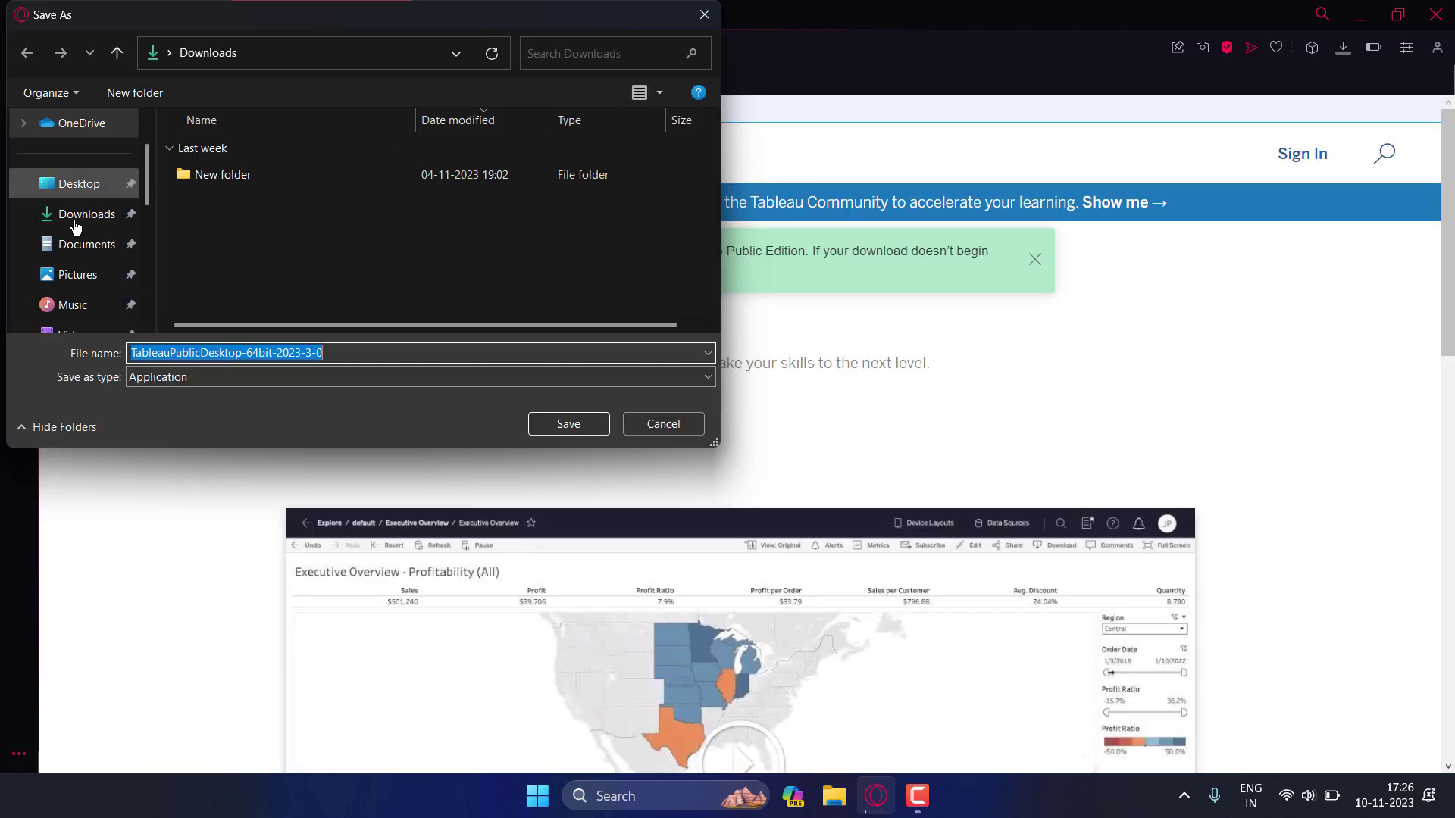
click(588, 431)
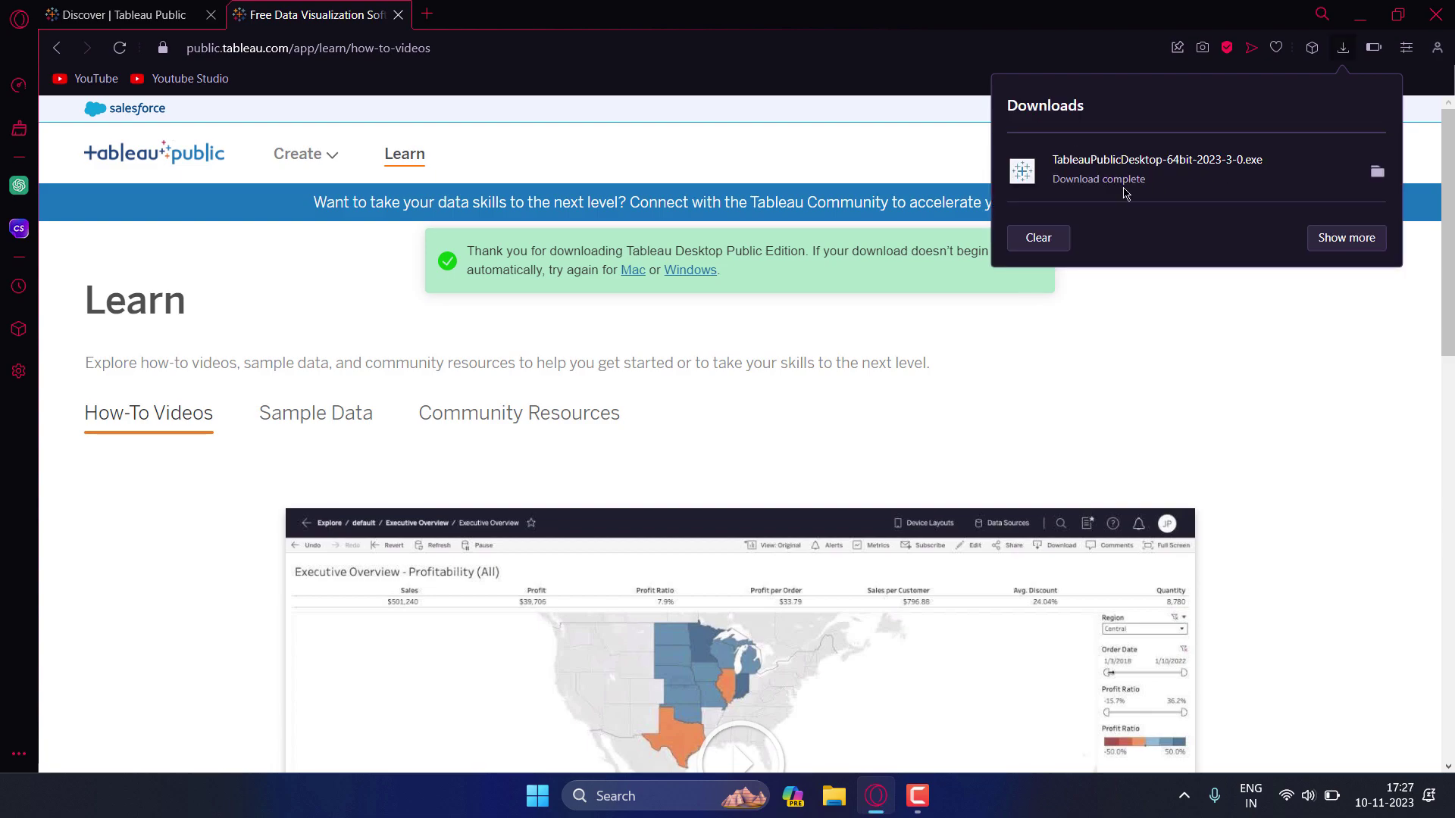
Run the downloaded installer, accept the license terms and install Tableau Public 2023.3.
click(1175, 182)
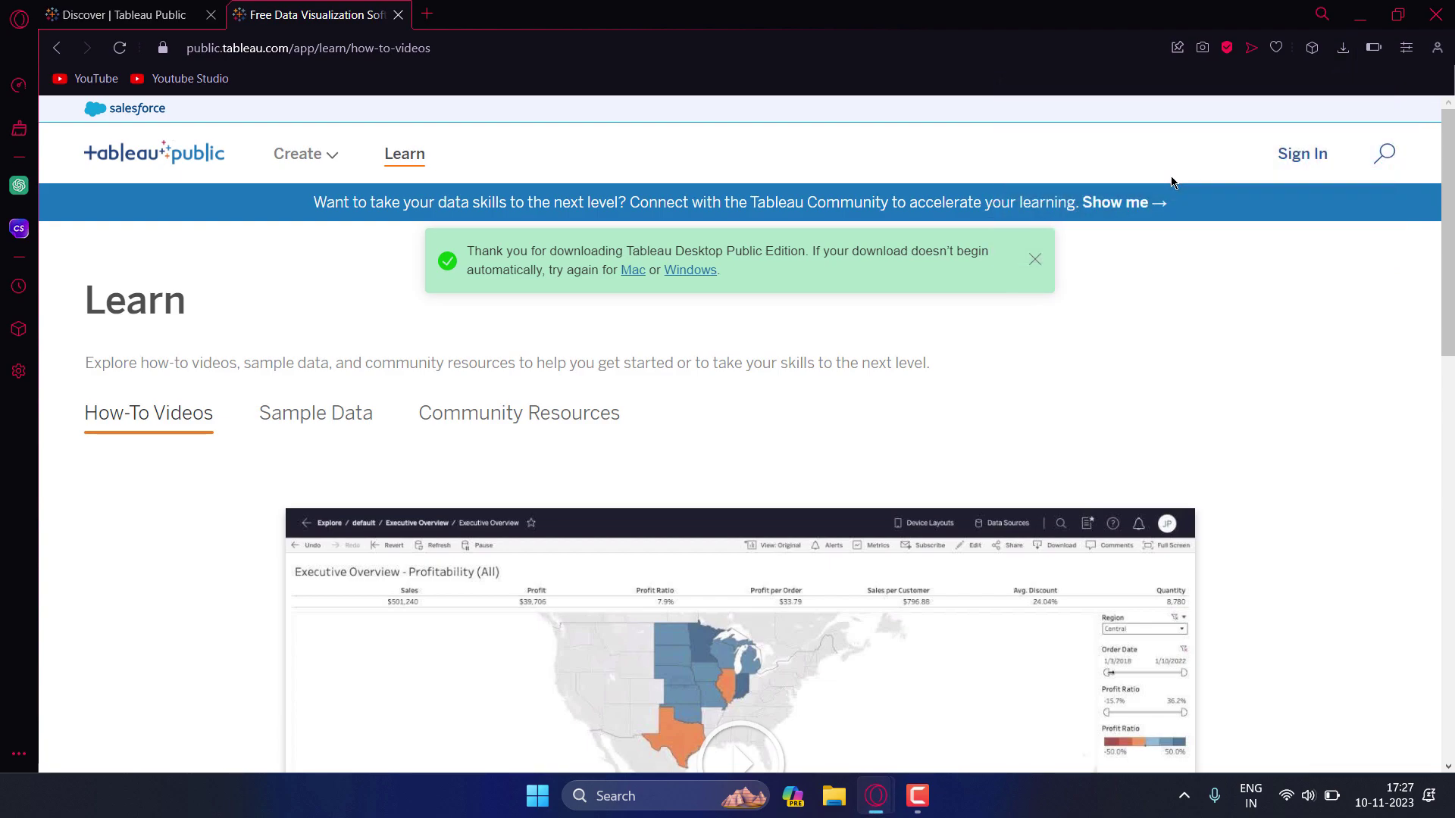
click(647, 386)
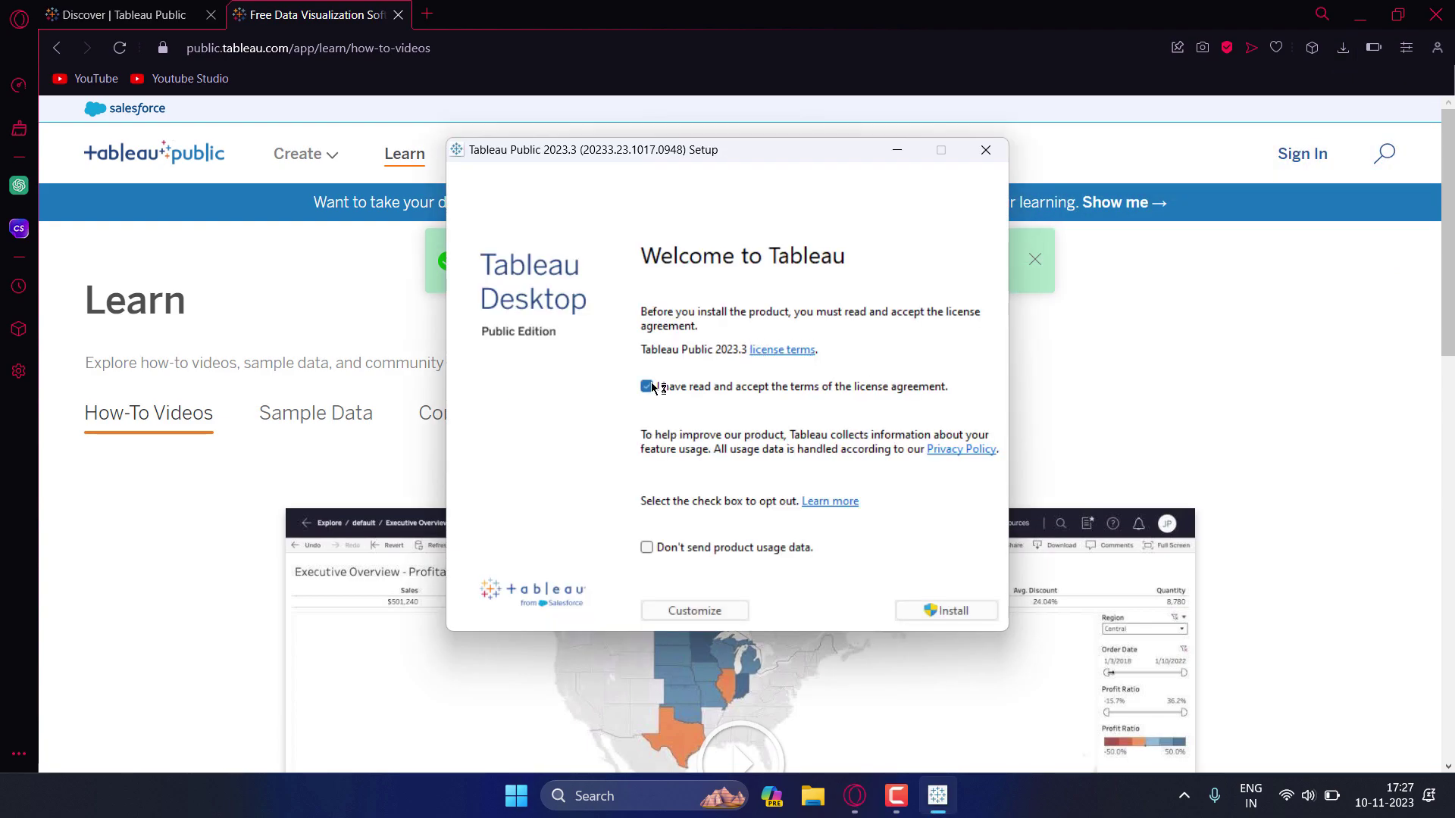
click(947, 611)
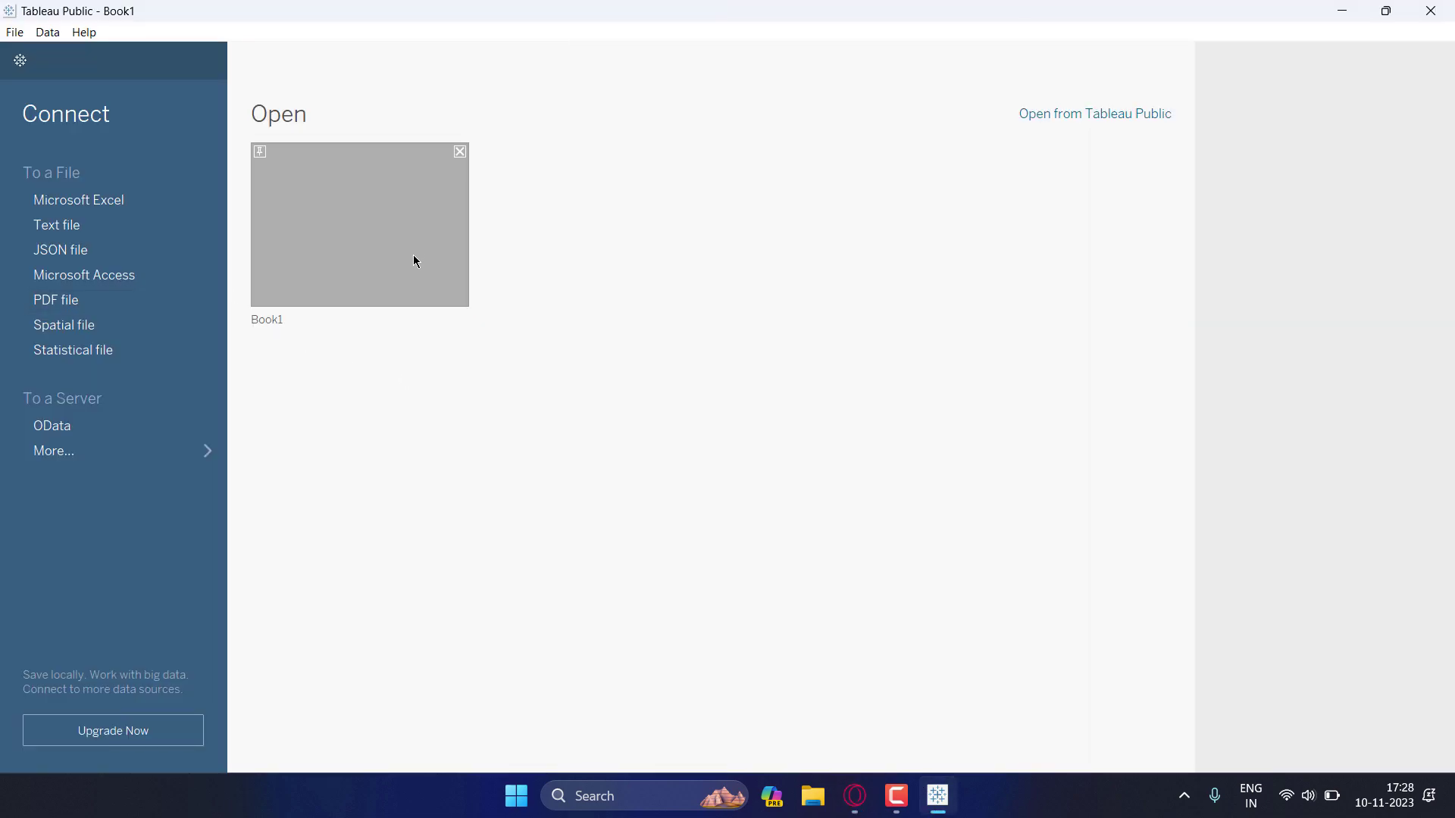
Open the Book1 workbook thumbnail from the start page's Open section.
mouse_move(359, 225)
click(391, 286)
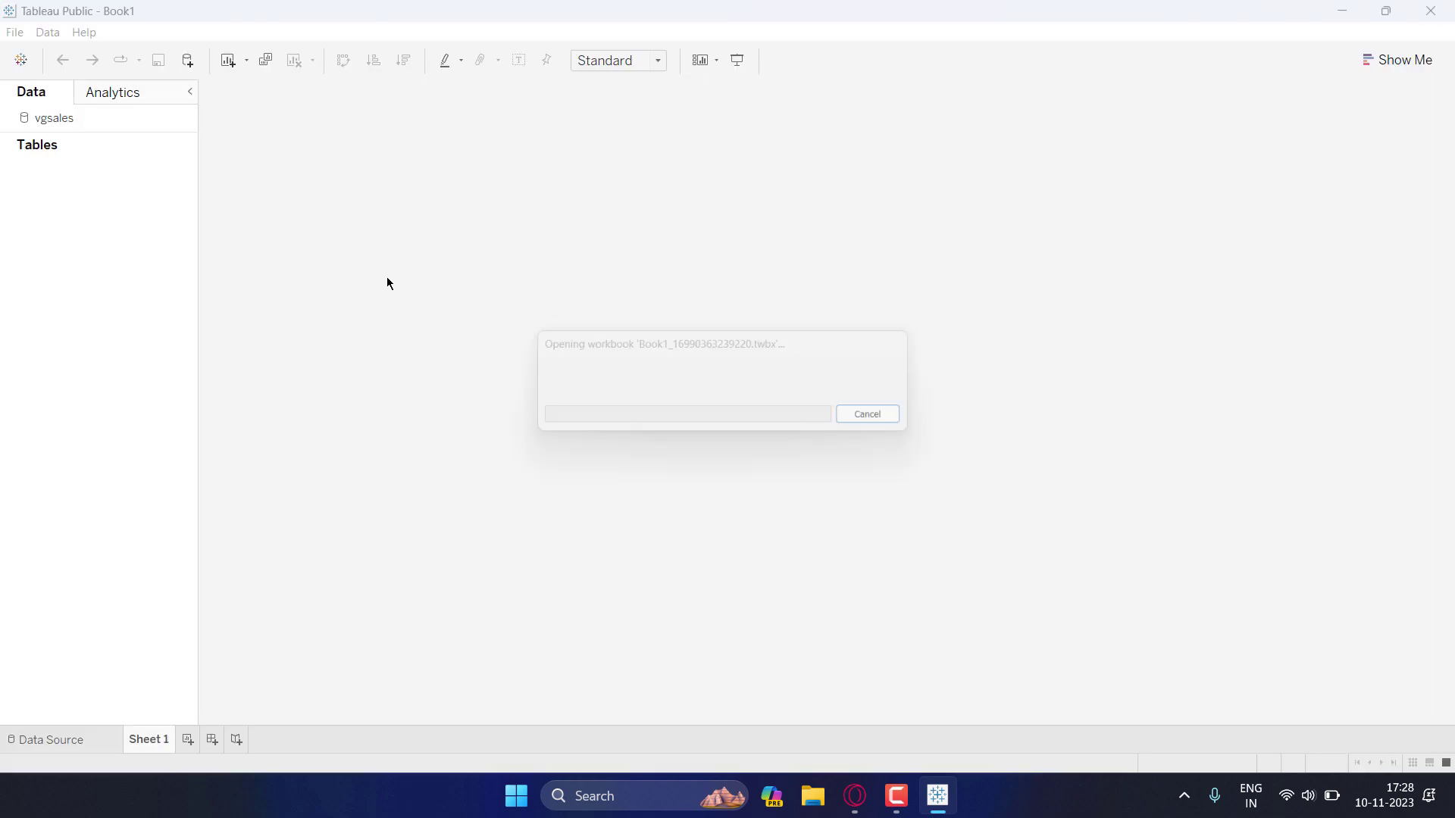